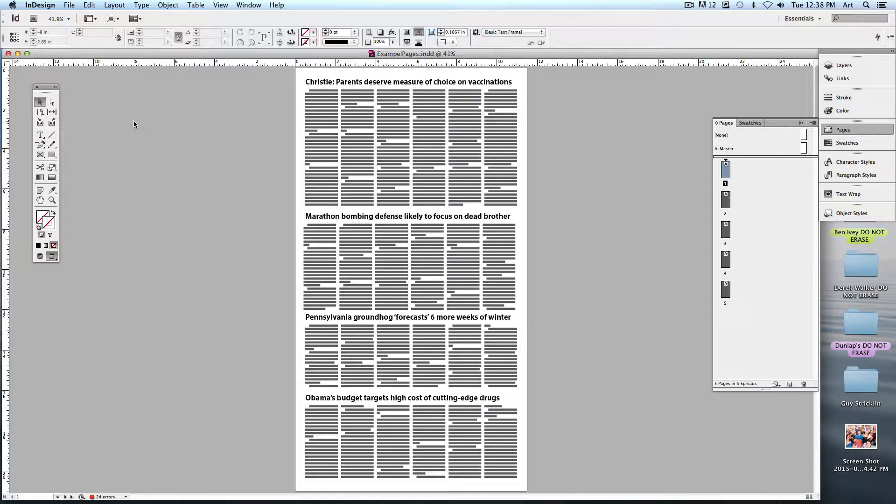
Browse from page 1 to page 4 and examine how headline sizes, column widths and story placement differ between pages.
key(shift+Page_Down)
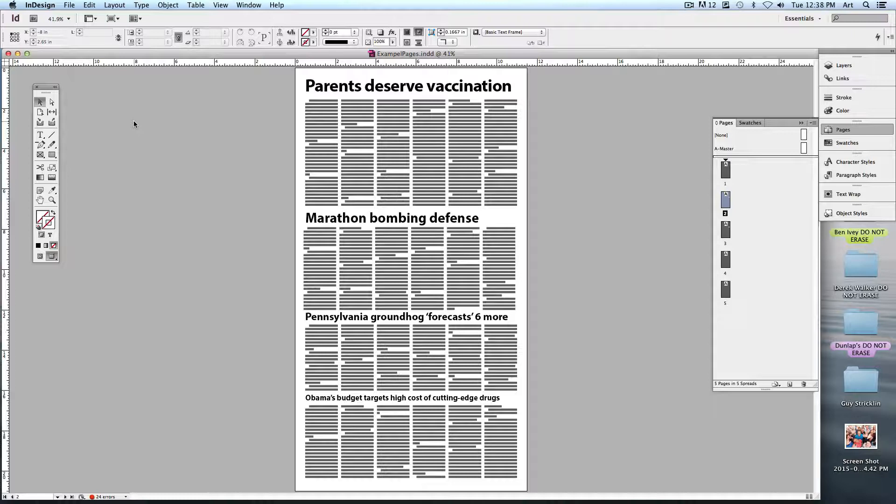
click(337, 84)
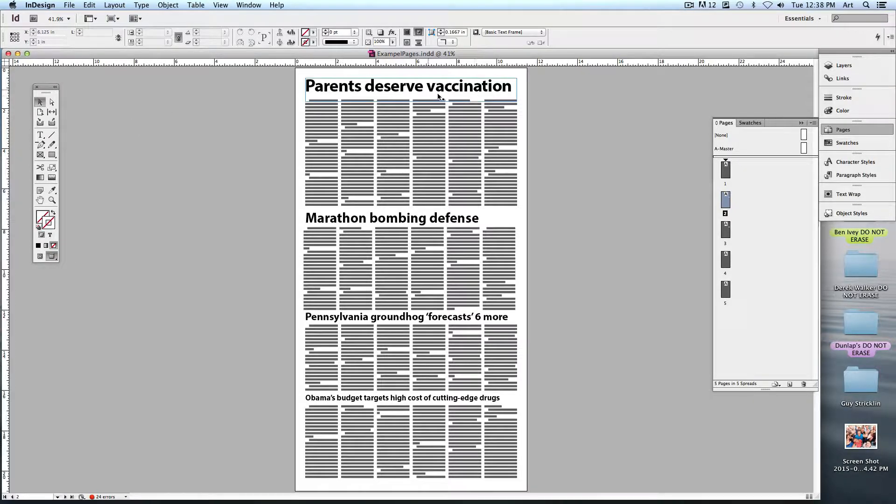
click(536, 135)
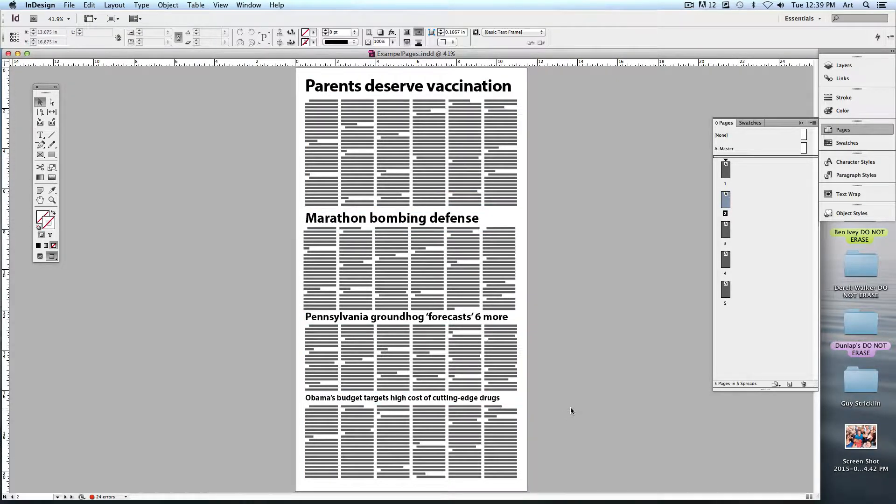
key(shift+Page_Down)
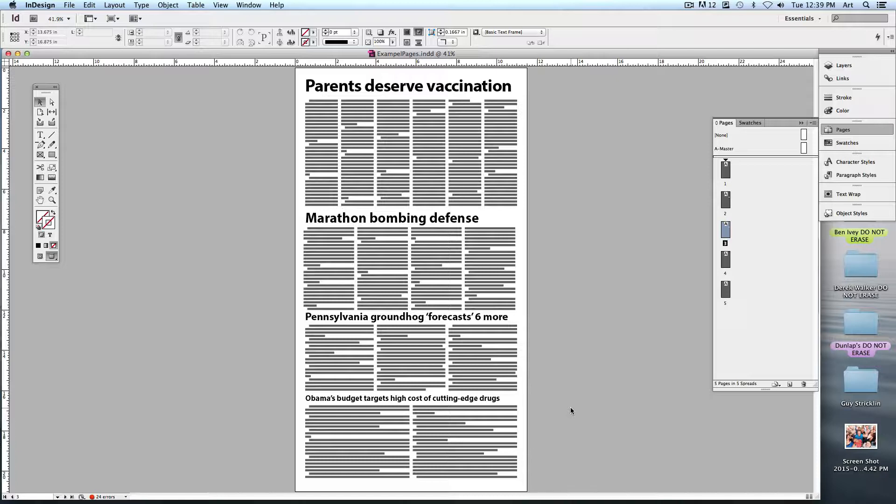
click(385, 167)
key(shift+Page_Down)
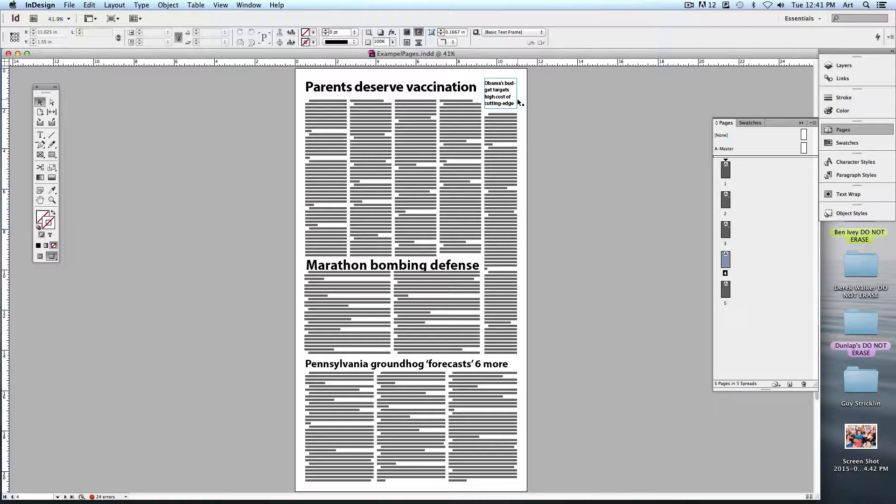
click(507, 119)
click(477, 94)
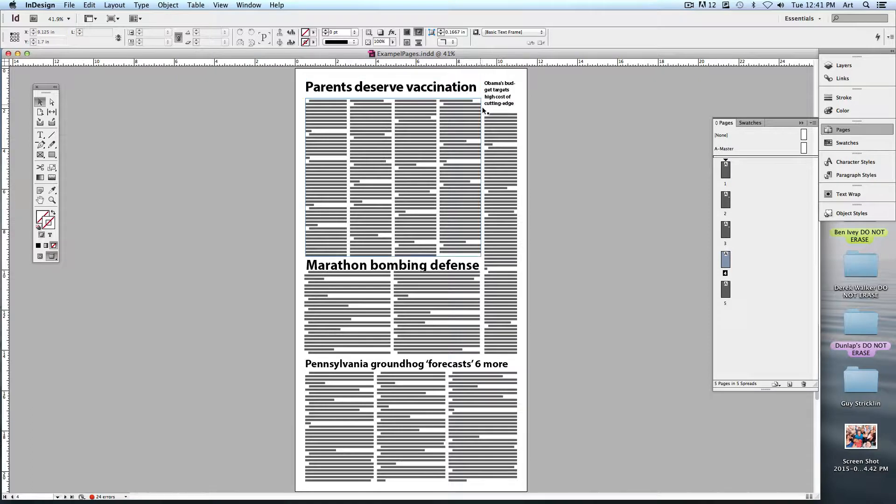
click(574, 195)
Draw a vertical 1 pt black line about 9 in long on page 4, nudged into the gutter beside the narrow Obama's budget column.
click(40, 246)
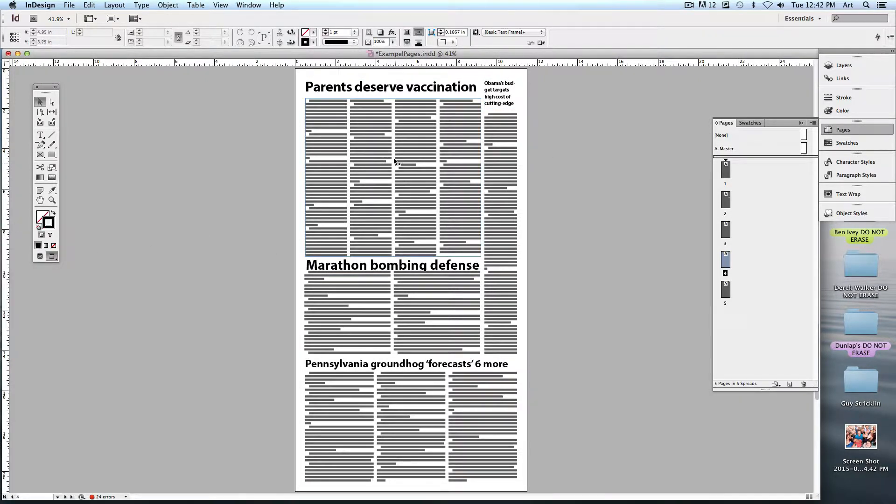
key(backslash)
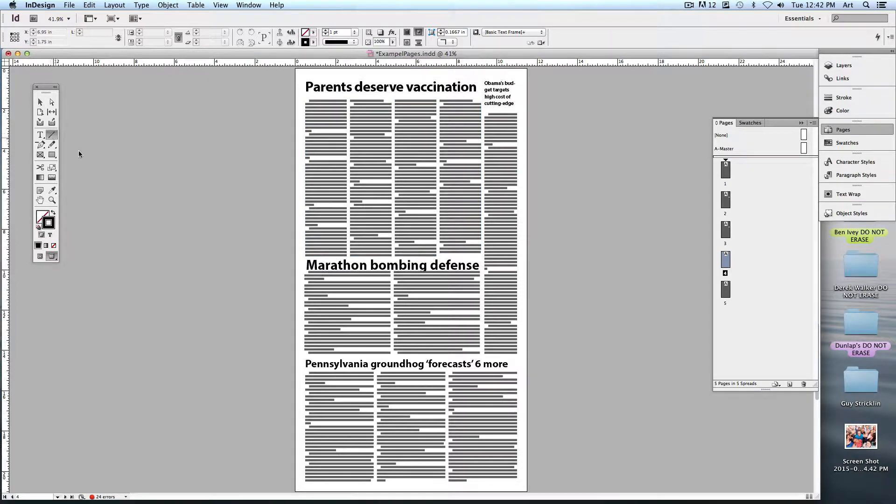
drag(481, 80, 515, 262)
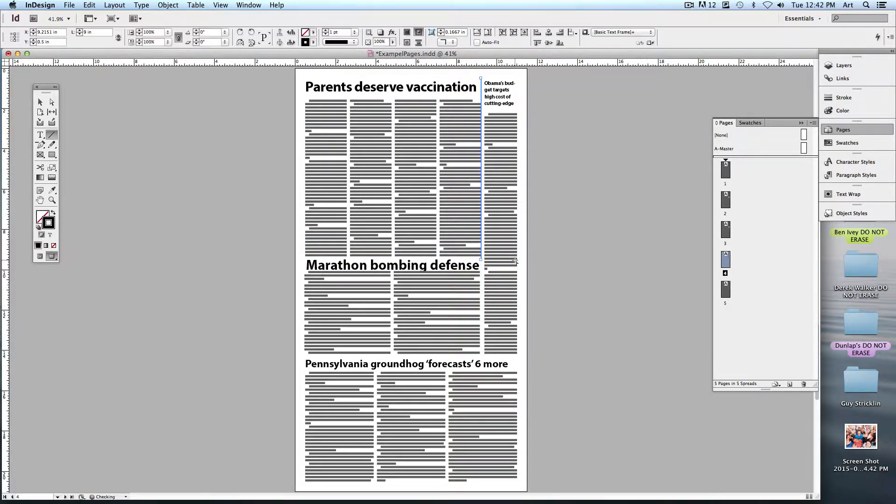
key(Right)
key(Right)
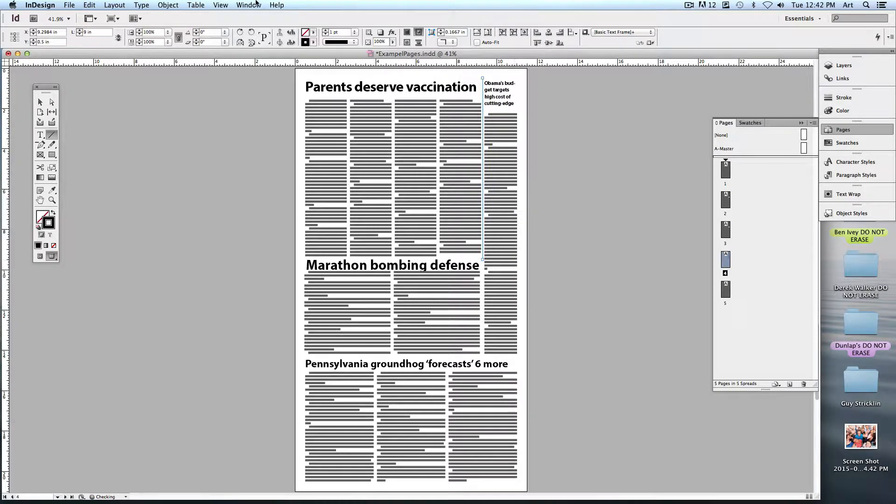
key(Return)
key(super+shift+a)
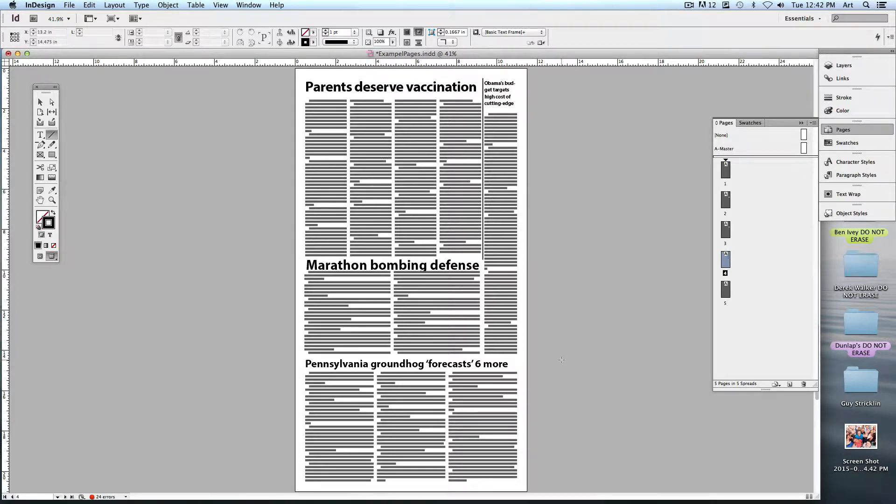
On page 5, set the "Marathon bombing defense" headline in Minion Pro Bold.
key(Page_Down)
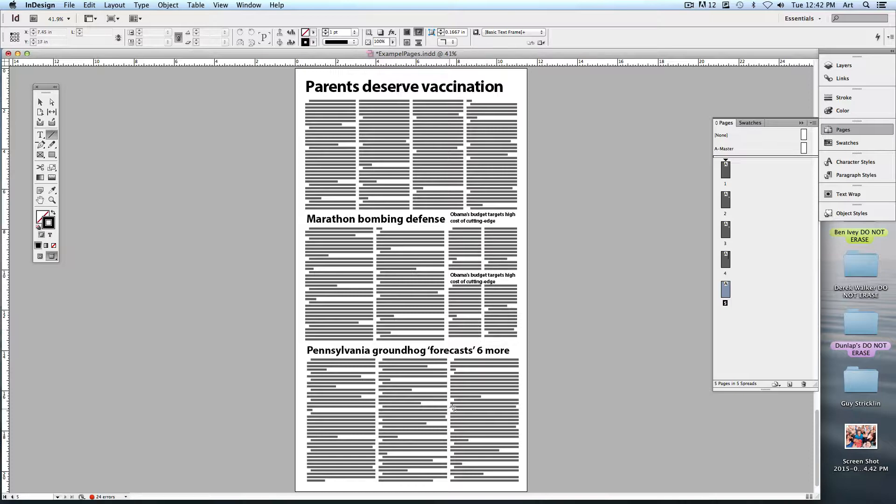
click(40, 102)
key(t)
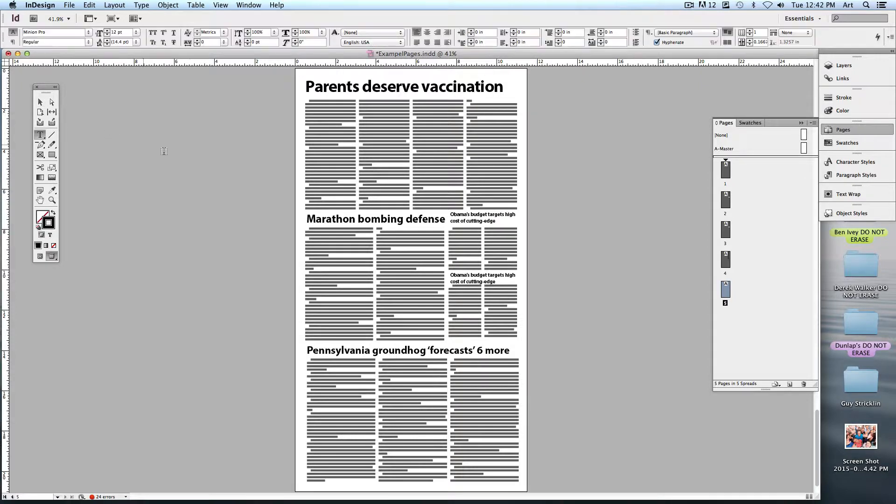
click(369, 222)
triple_click(369, 222)
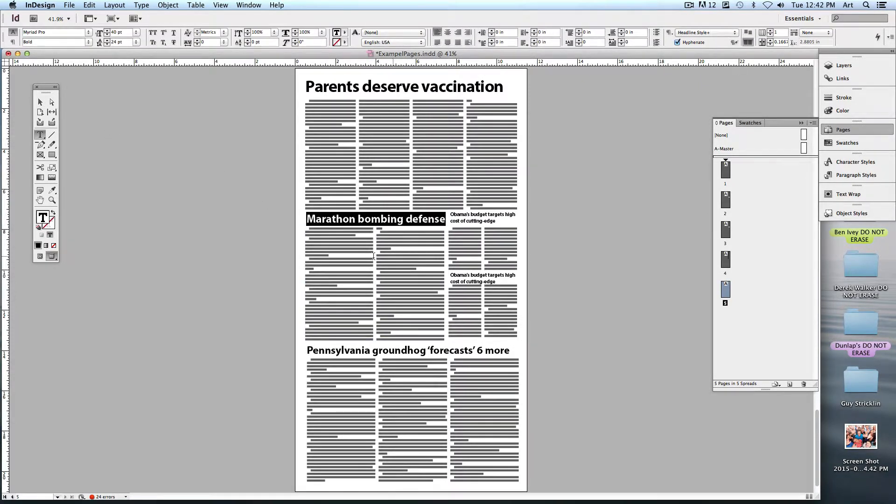
click(88, 32)
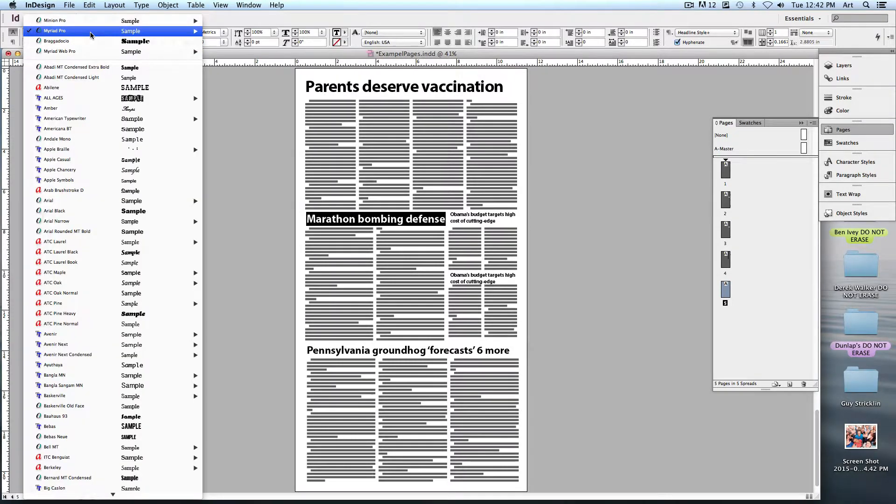
mouse_move(191, 20)
click(242, 103)
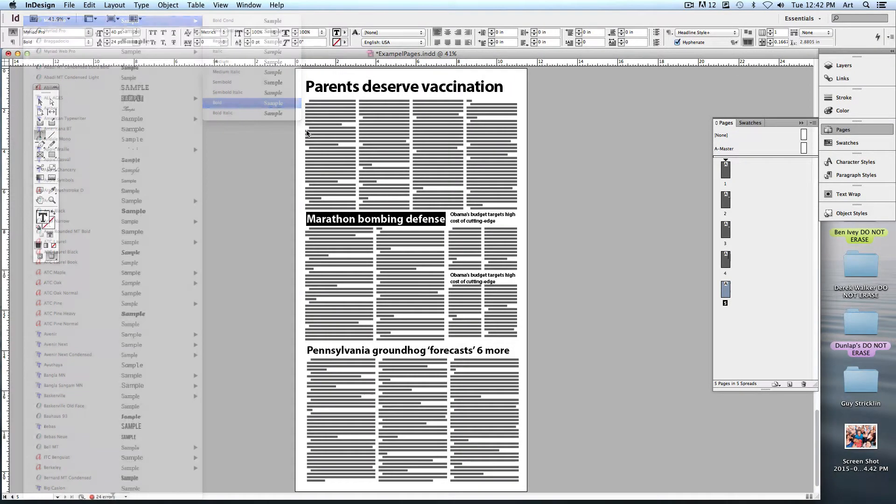
Set the lower "Obama's budget targets high cost of cutting-edge" headline in Minion Pro Bold Italic and clear the selection.
click(490, 266)
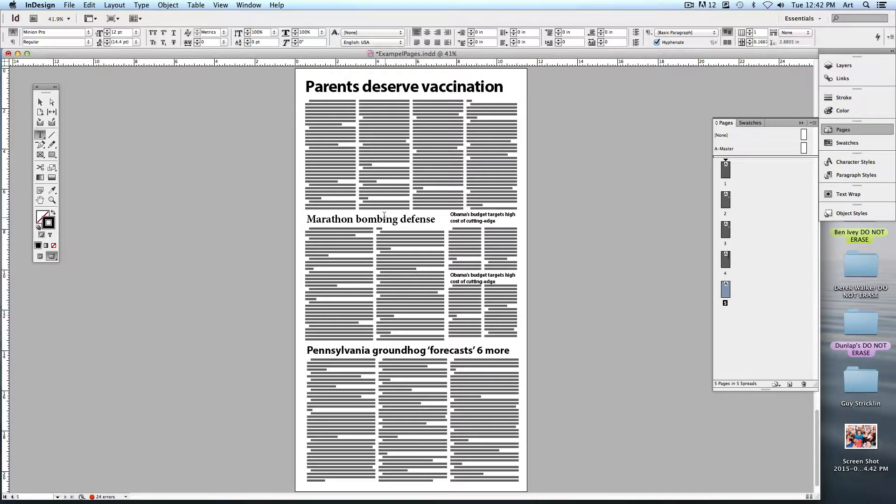
triple_click(485, 280)
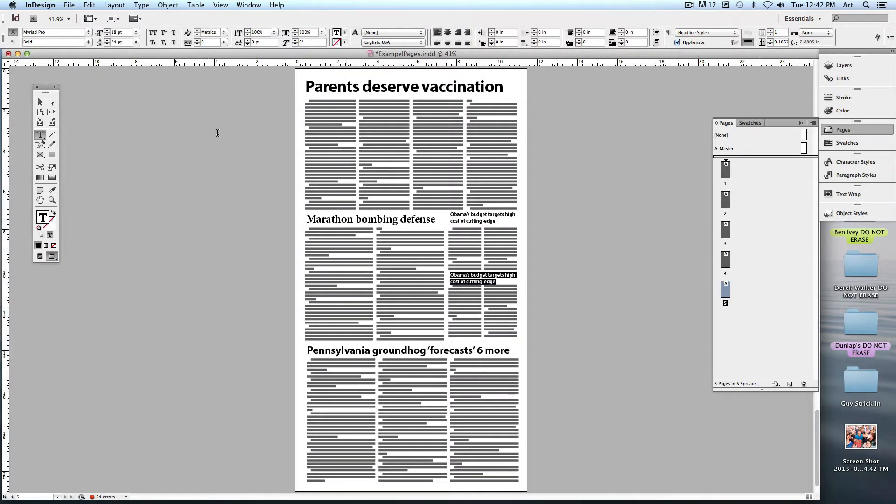
click(89, 32)
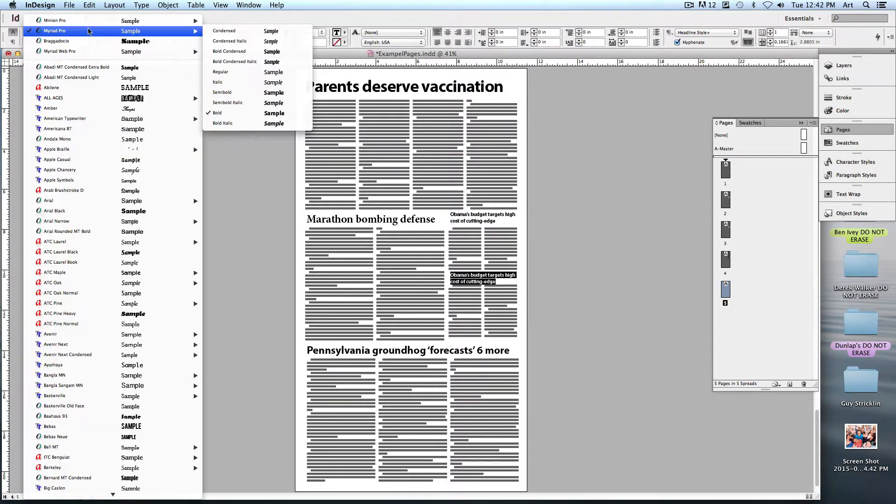
click(234, 113)
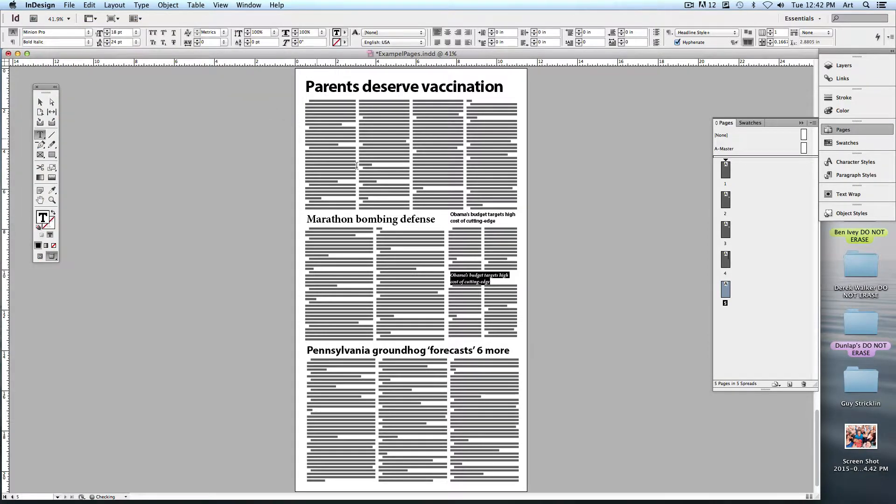
drag(487, 221, 486, 215)
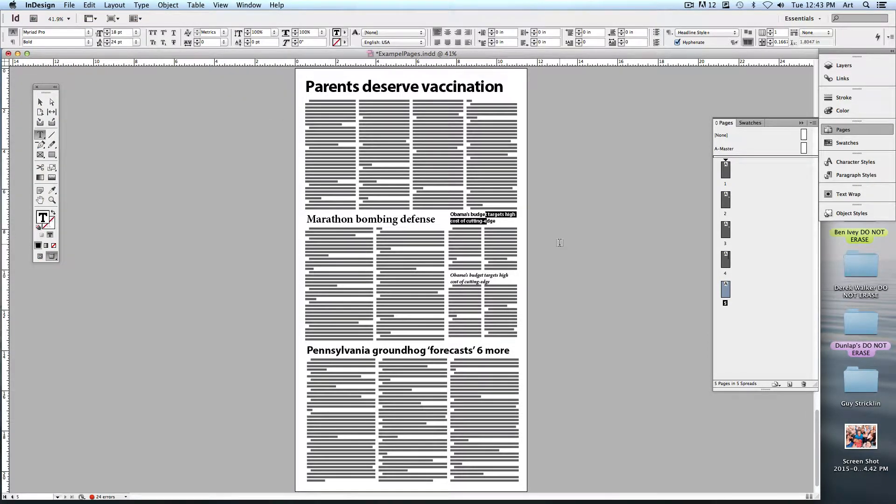
key(Escape)
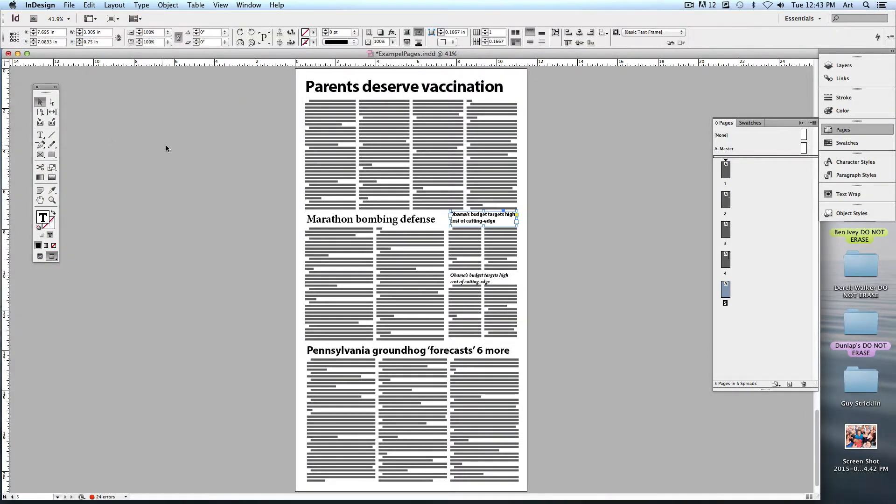
click(166, 149)
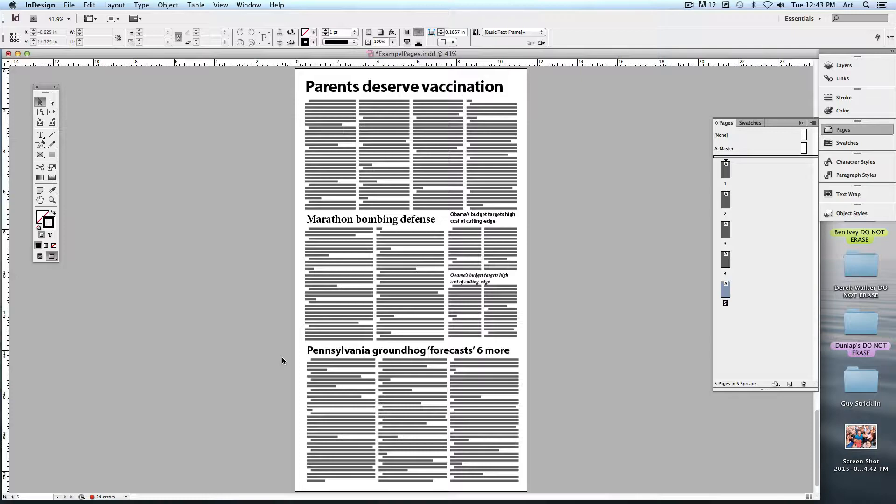
Draw a rectangle about 6.94 by 6.33 in around the Marathon bombing story, following the visible layout guides.
key(super+1)
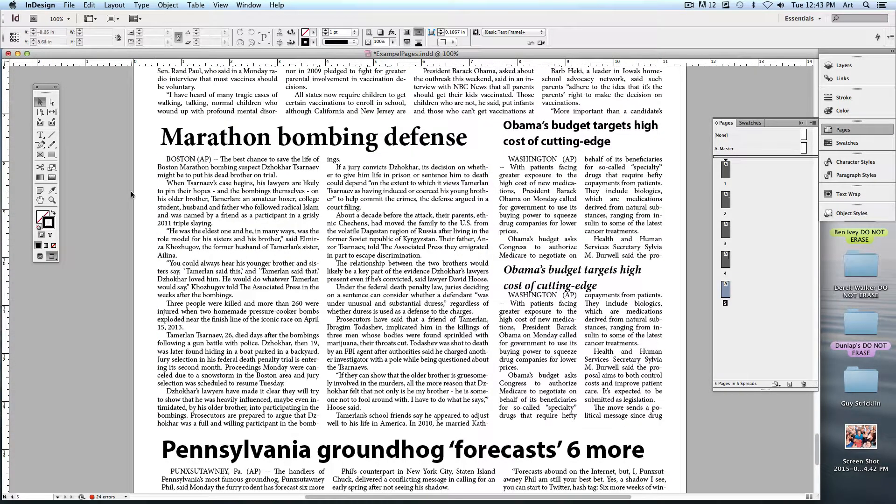
key(w)
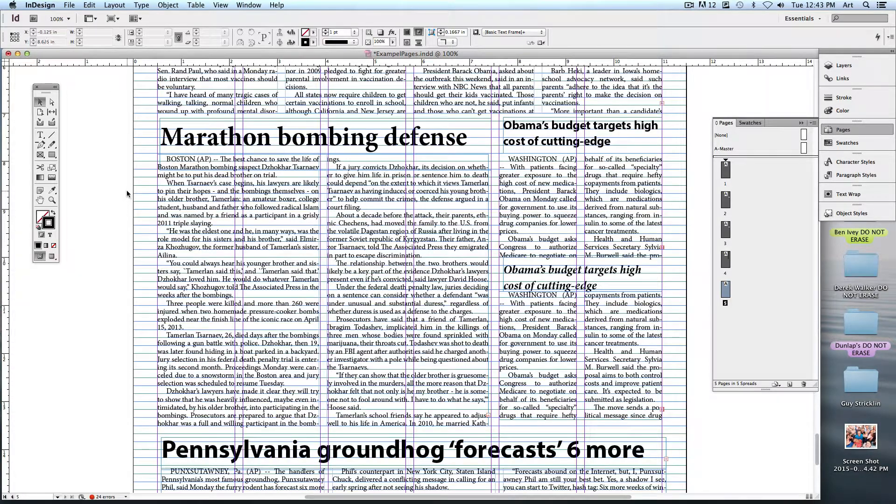
click(52, 154)
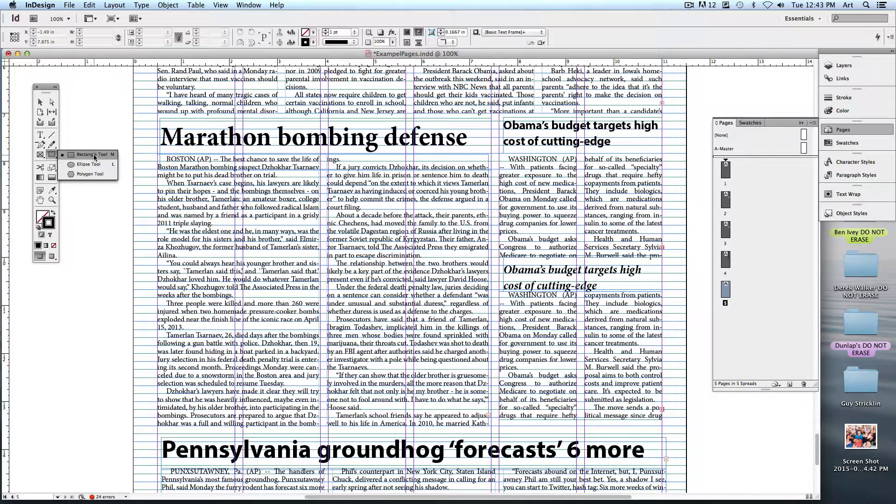
click(94, 157)
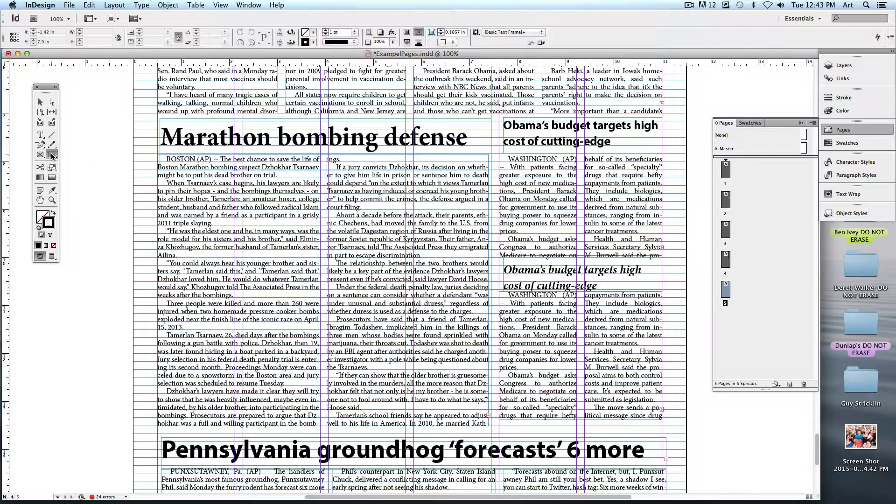
click(52, 156)
drag(157, 122, 491, 425)
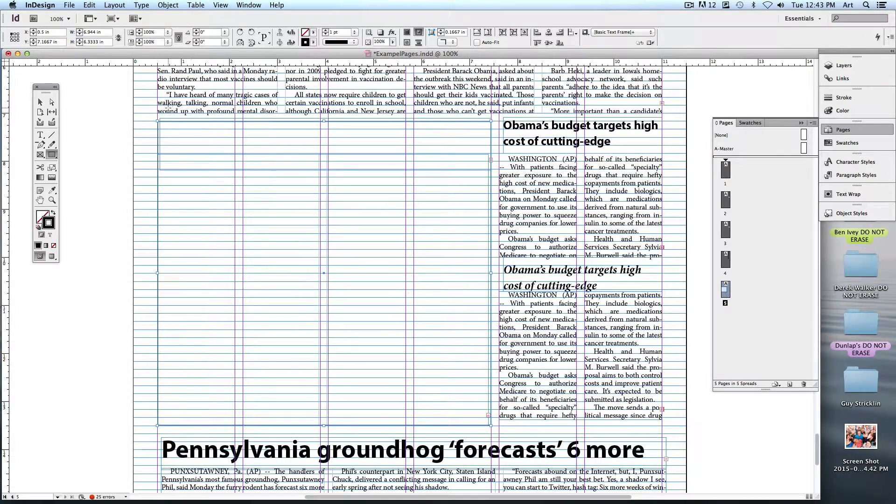
Return to the preview display and turn off text wrap on the rectangle around the Marathon bombing story.
key(w)
click(39, 102)
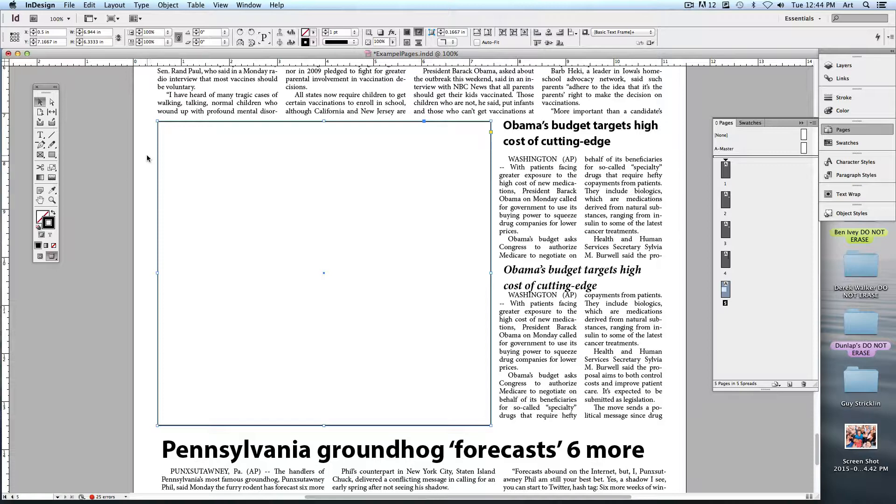
click(160, 4)
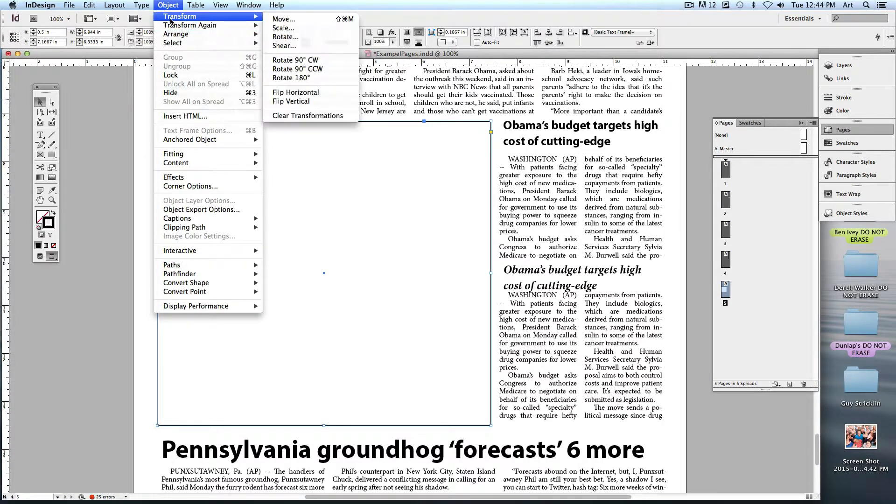
click(164, 3)
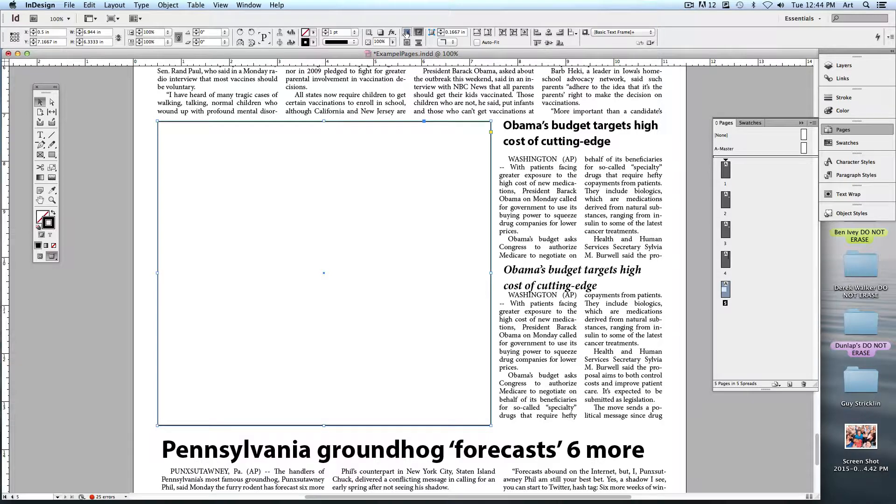
click(407, 33)
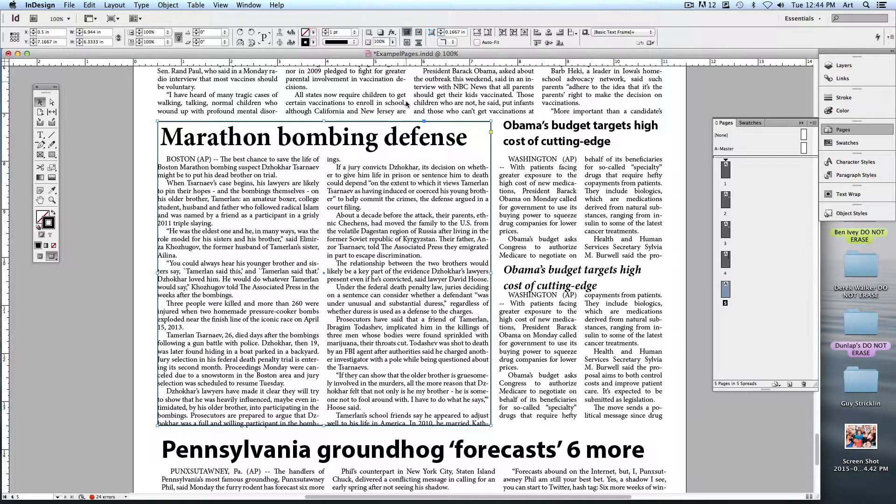
Widen the Marathon story's body frame to the box's right edge and extend its headline frame to the left edge.
key(w)
click(475, 246)
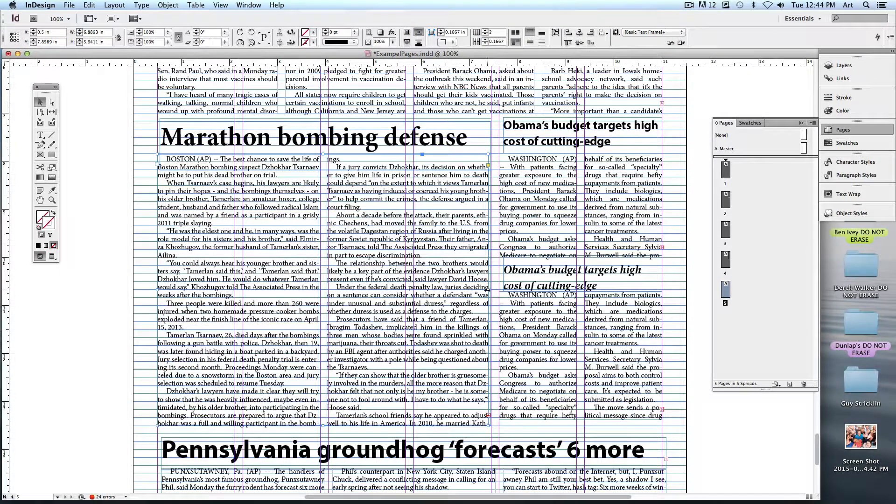
drag(487, 290, 492, 291)
click(155, 151)
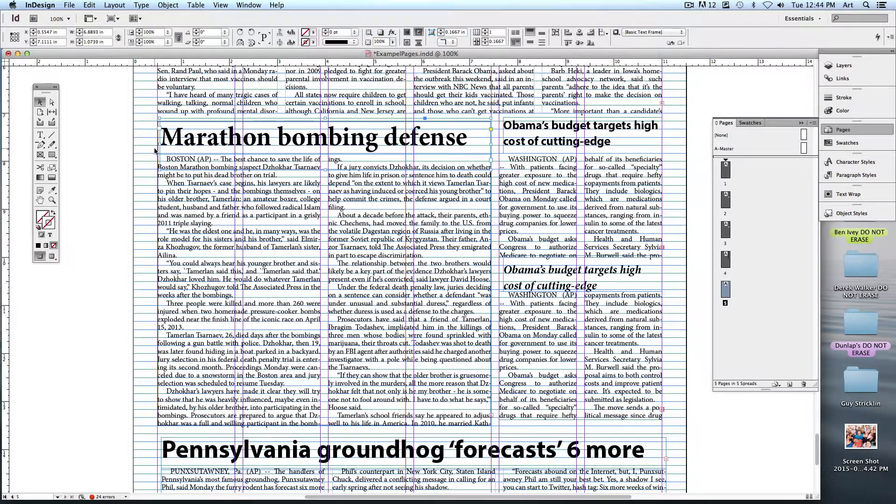
drag(160, 144, 157, 144)
key(w)
click(102, 277)
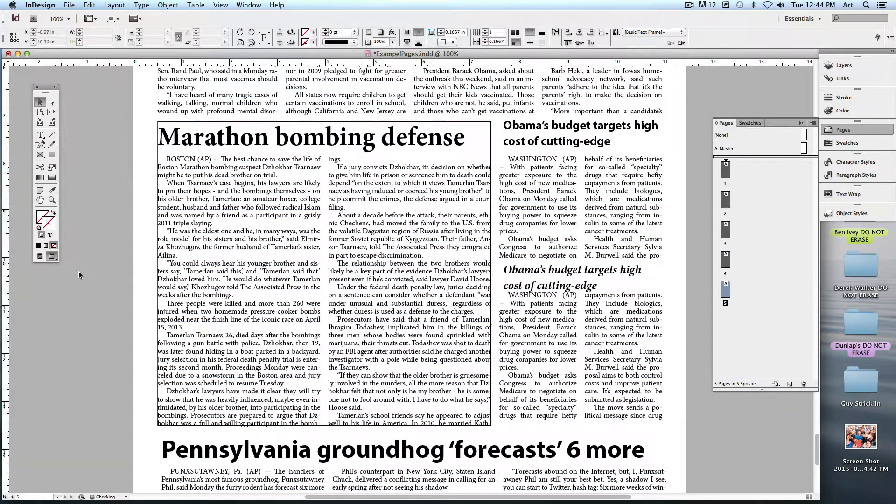
Clear the selection and compare the boxed Marathon story with the layout guides shown and in preview.
click(75, 272)
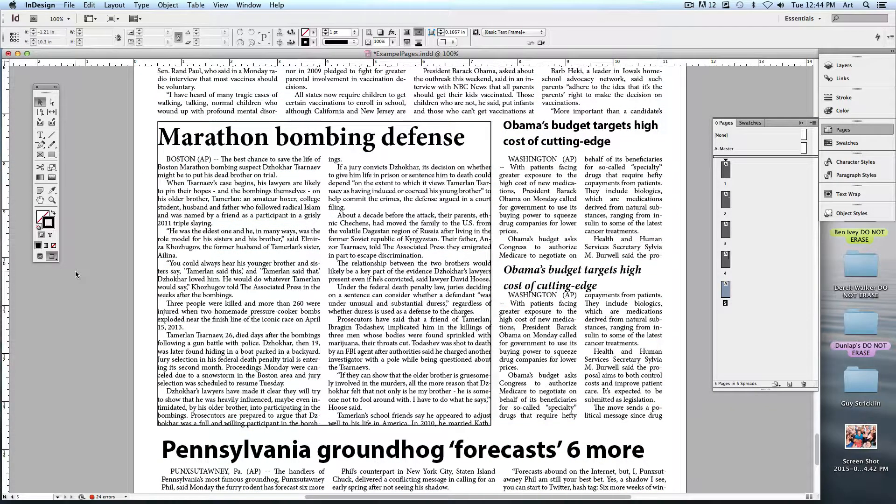
key(w)
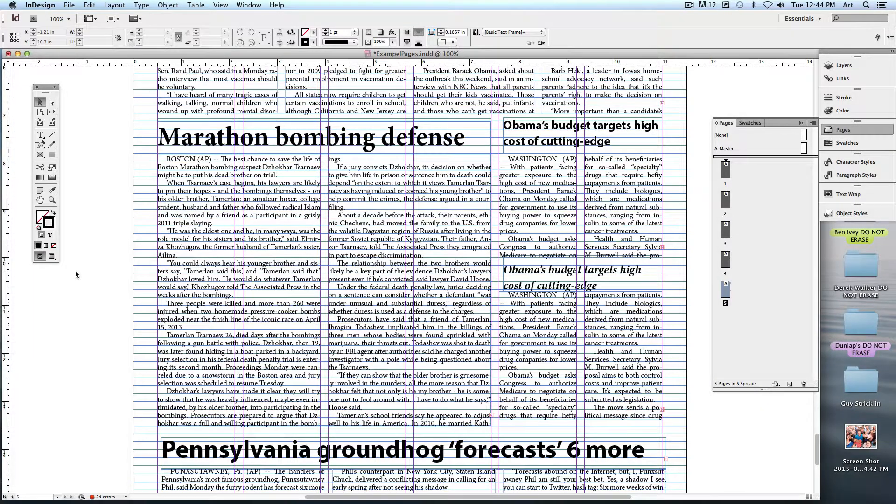
key(w)
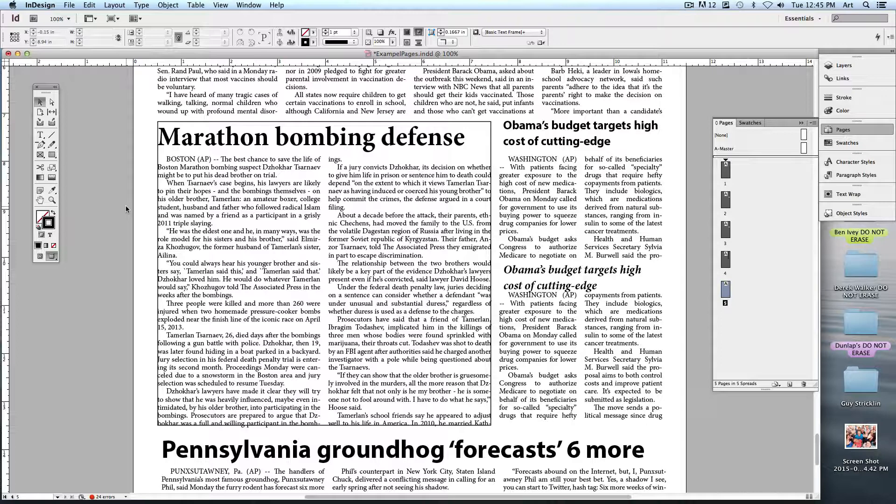
Shrink the Marathon story's body frame to about 6.55 by 5.37 in, inset from the box's left, right and lower edges.
click(193, 226)
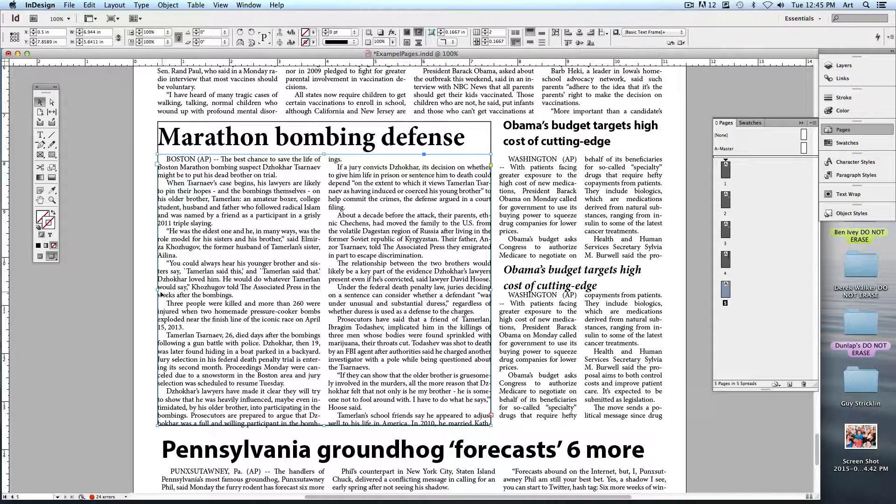
drag(158, 290, 169, 290)
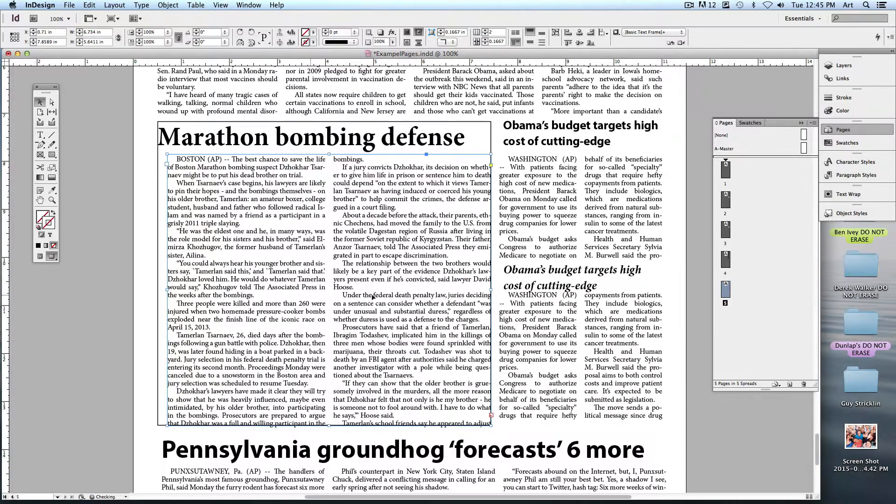
drag(491, 290, 482, 290)
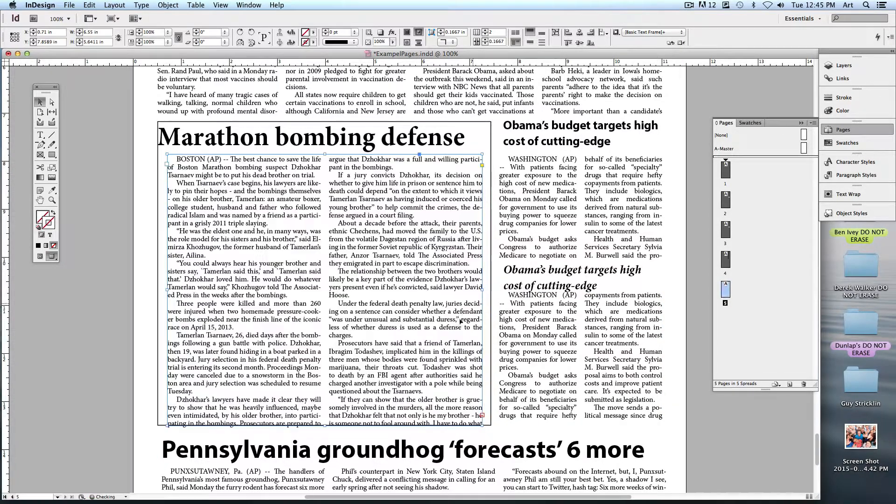
drag(326, 424, 325, 431)
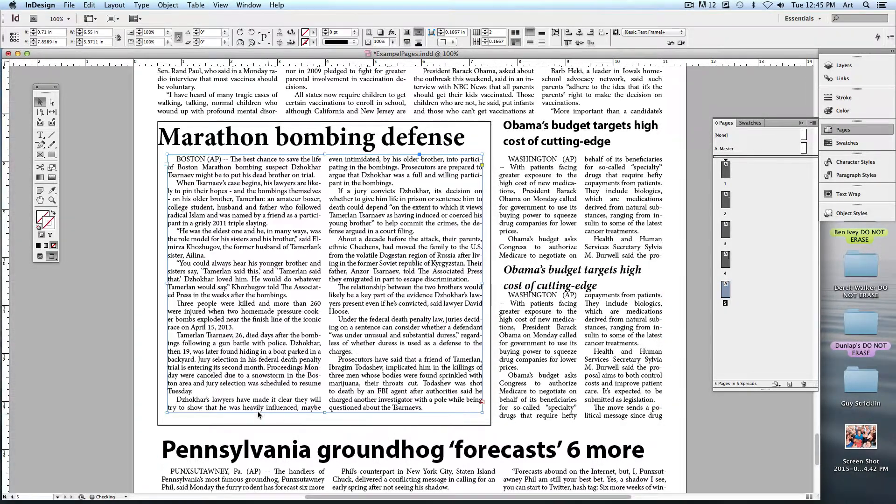
click(118, 358)
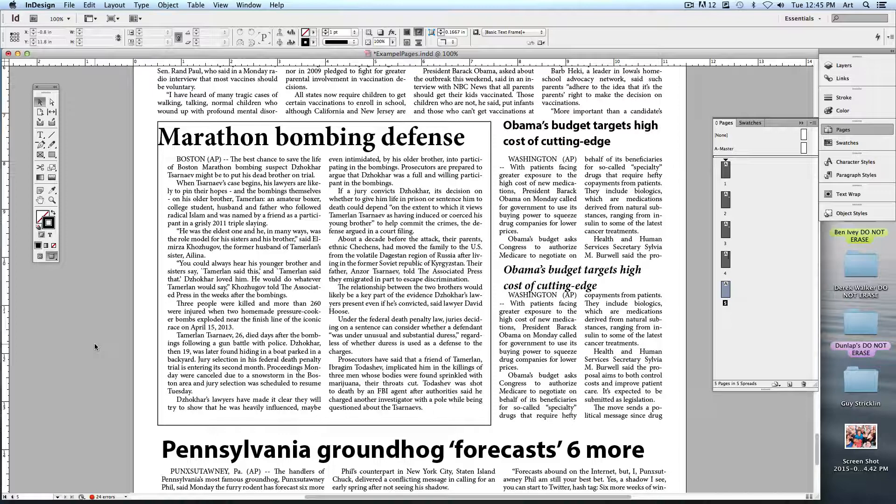
Undo the three size changes made to the Marathon story's body frame.
key(super+z)
key(super+z)
key(super+z)
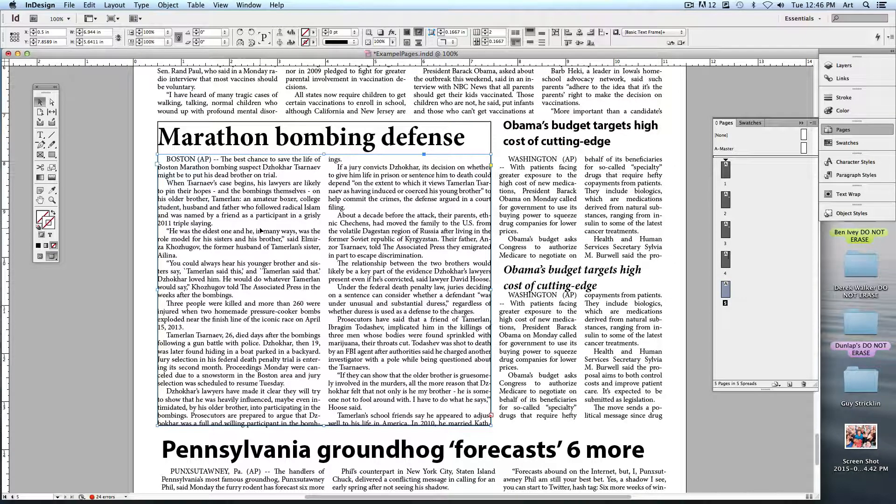
Apply a 0.125 in inset spacing on all four sides of the Marathon story's body text frame.
click(172, 6)
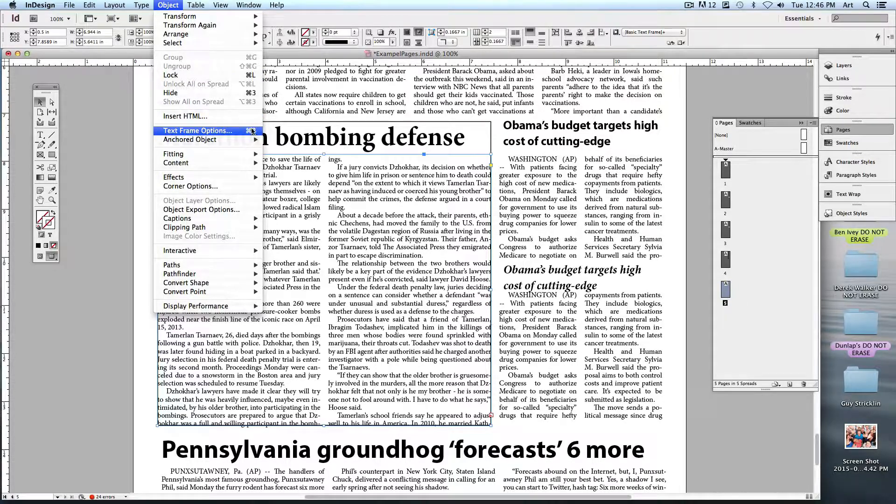
click(253, 131)
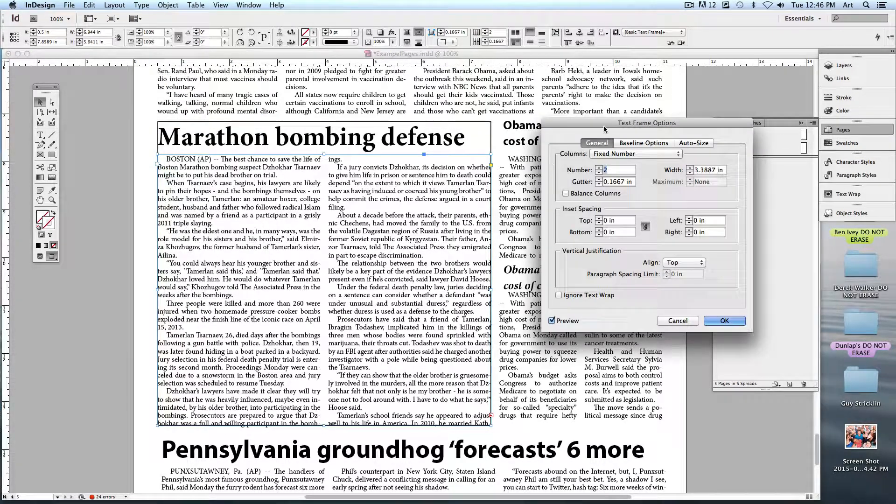
drag(605, 125, 564, 125)
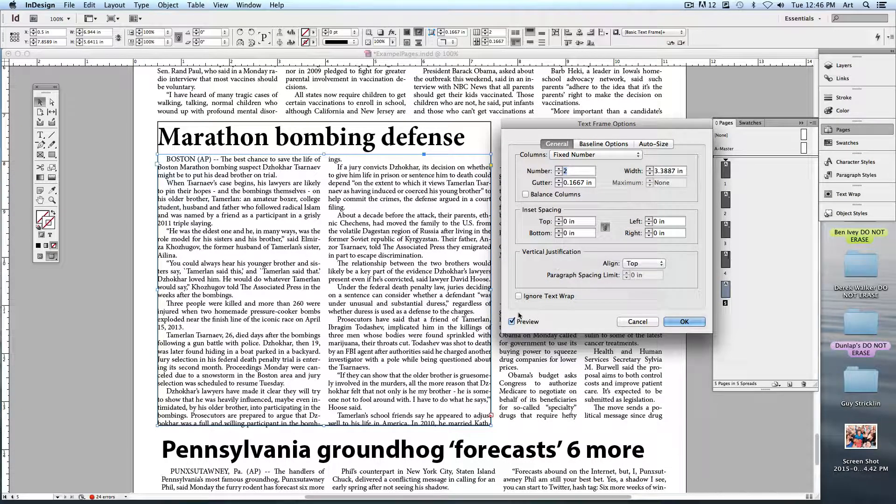
click(559, 223)
click(558, 222)
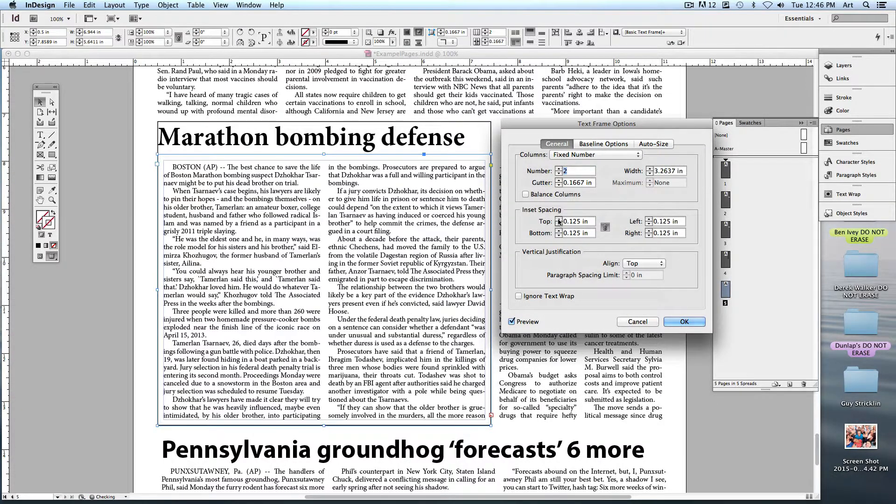
click(559, 222)
drag(553, 123, 573, 120)
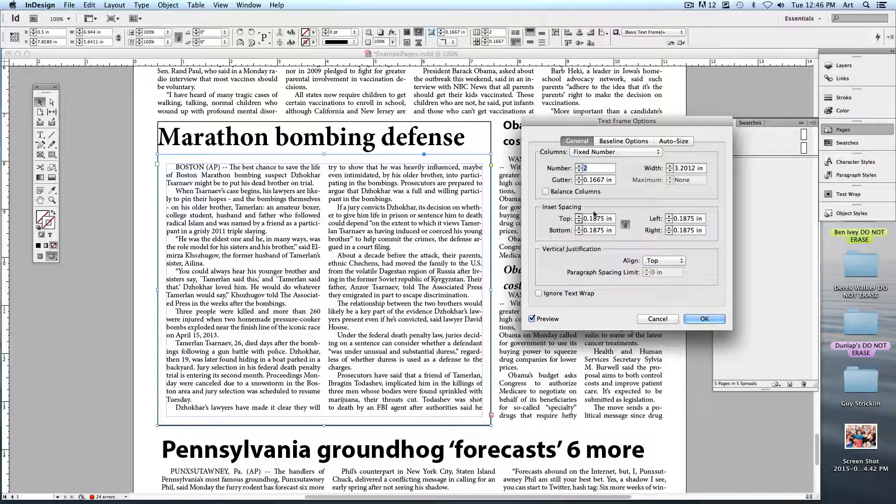
click(580, 222)
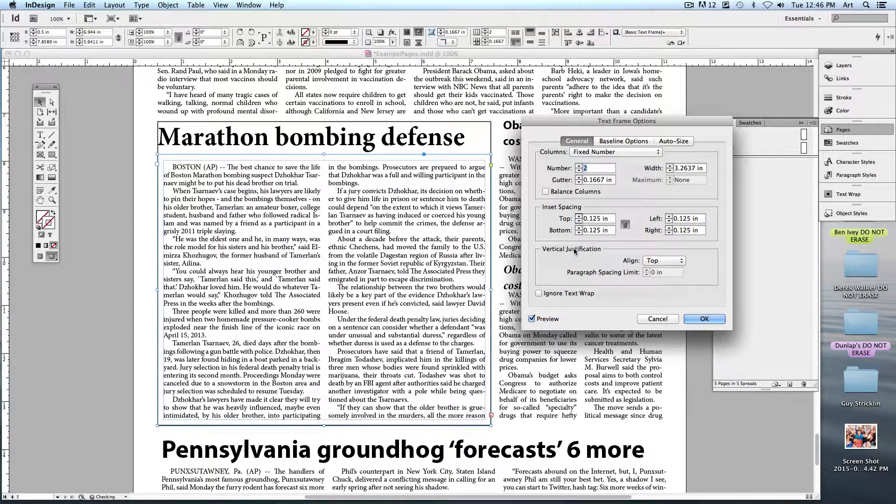
click(703, 319)
click(81, 239)
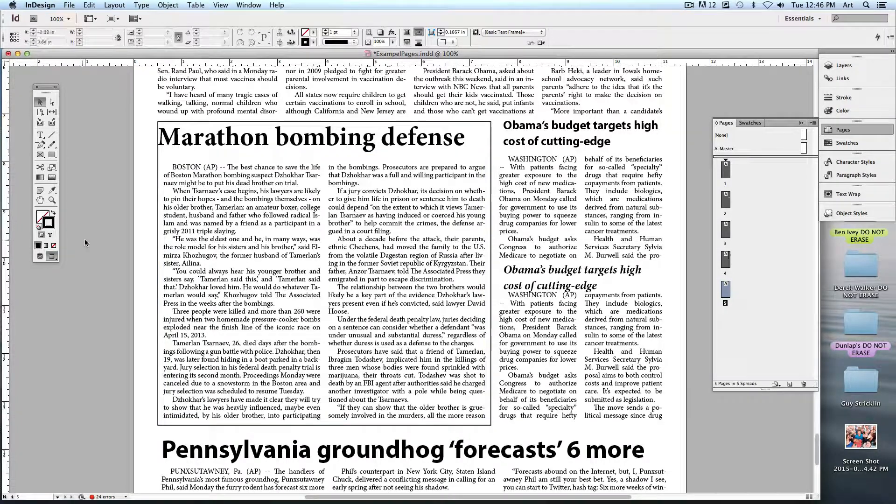
click(161, 237)
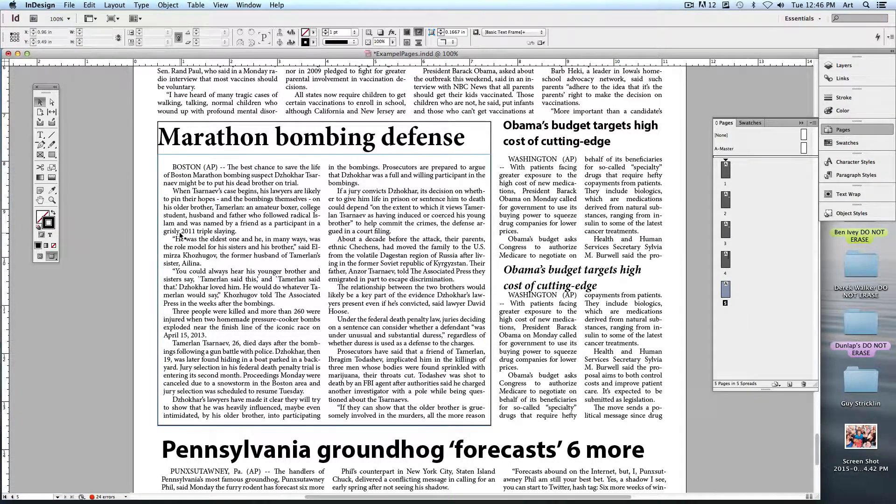
mouse_move(157, 290)
mouse_down()
mouse_move(301, 292)
mouse_move(158, 286)
mouse_up()
click(518, 165)
click(495, 424)
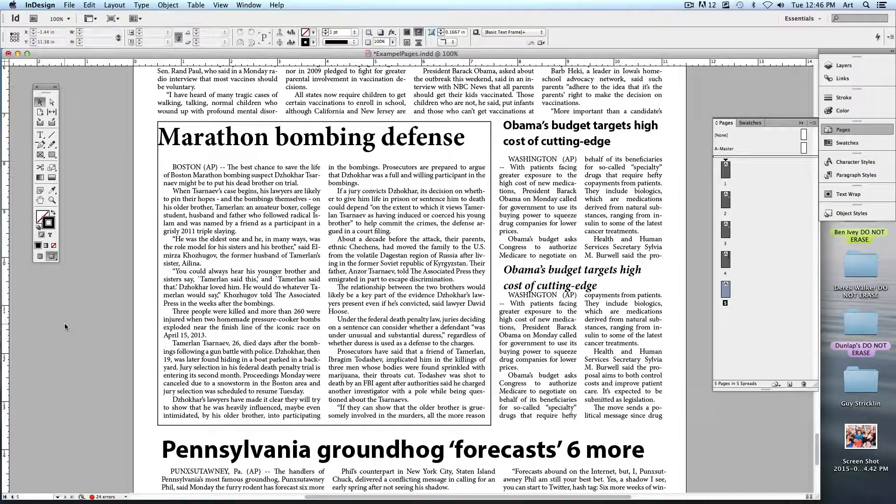
Give the "Marathon bombing defense" headline frame a 0.125 in inset spacing on all sides and clear the selection.
click(206, 147)
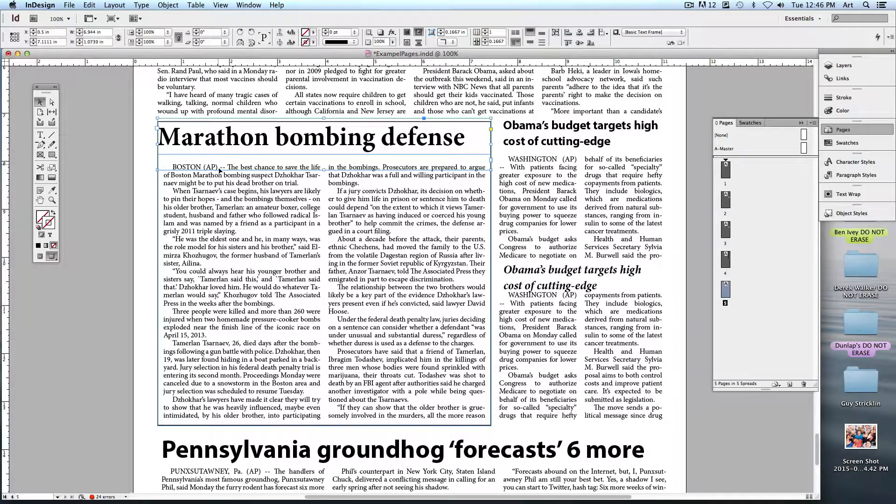
click(192, 4)
mouse_move(168, 5)
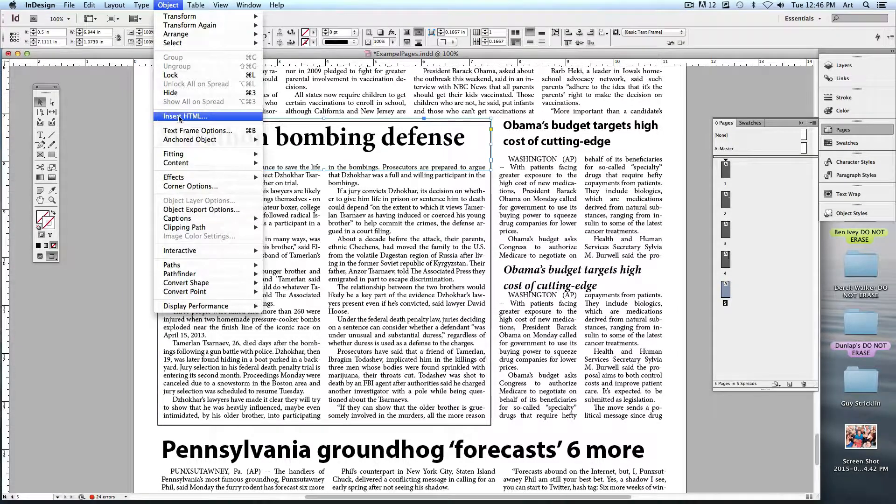
click(166, 135)
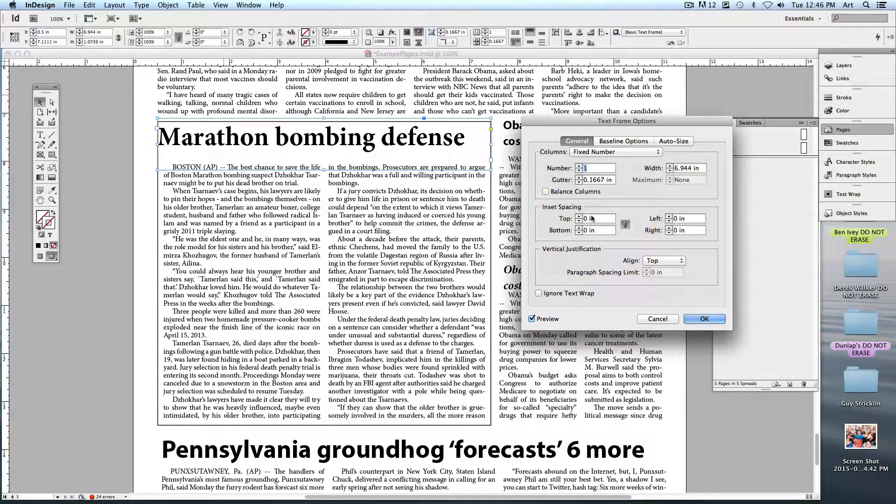
click(579, 217)
click(579, 216)
click(625, 225)
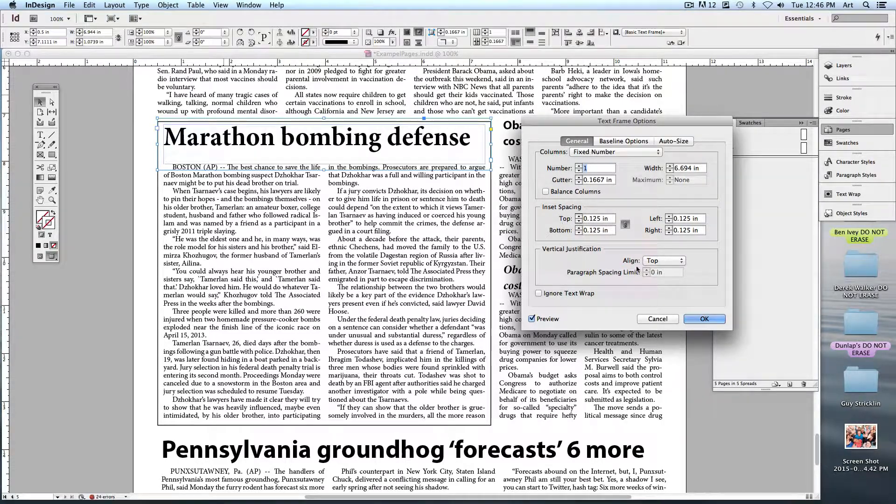
click(705, 319)
click(112, 179)
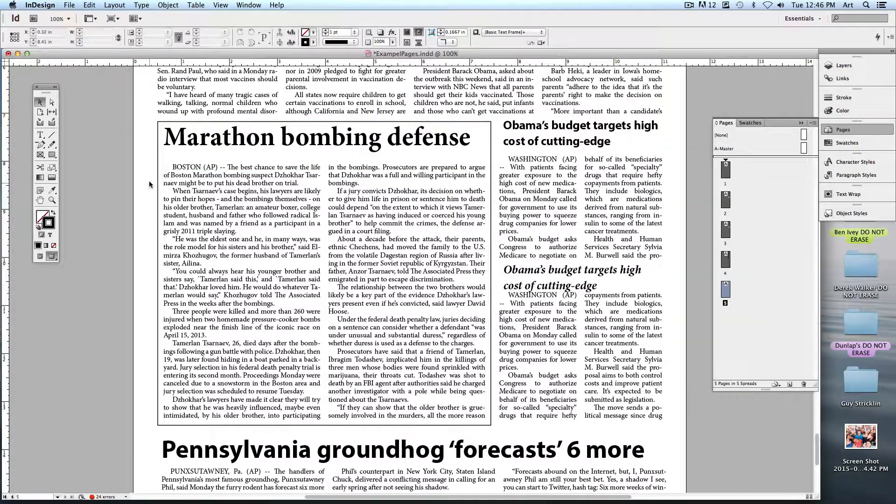
Draw a horizontal rule about 3.39 in long between the two "Obama's budget targets high cost of cutting-edge" stories.
key(super+0)
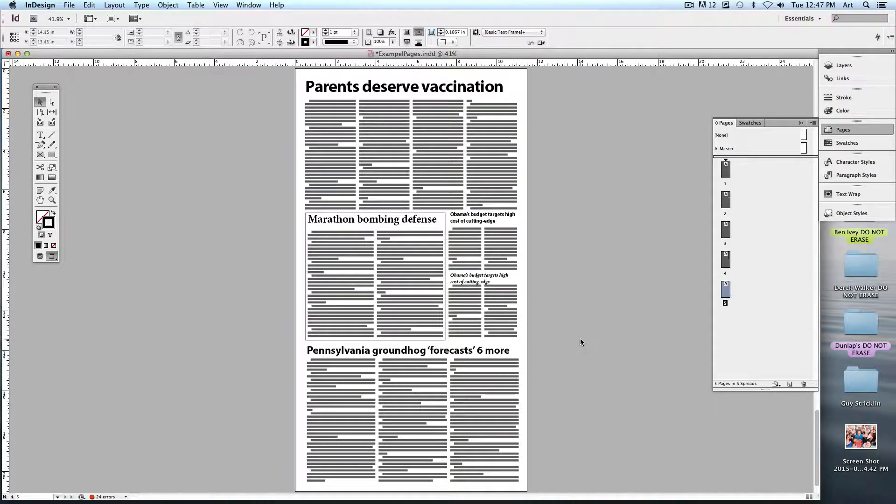
key(super+1)
drag(586, 338, 201, 304)
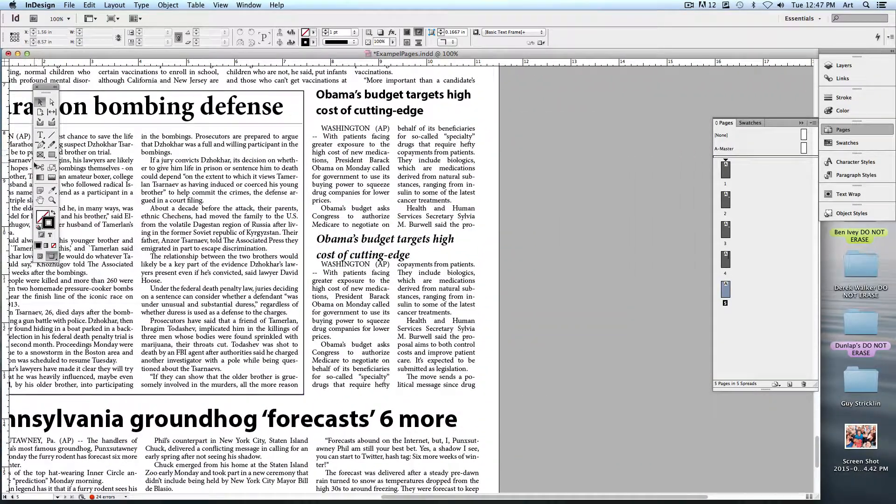
click(52, 135)
drag(312, 233, 475, 234)
click(41, 102)
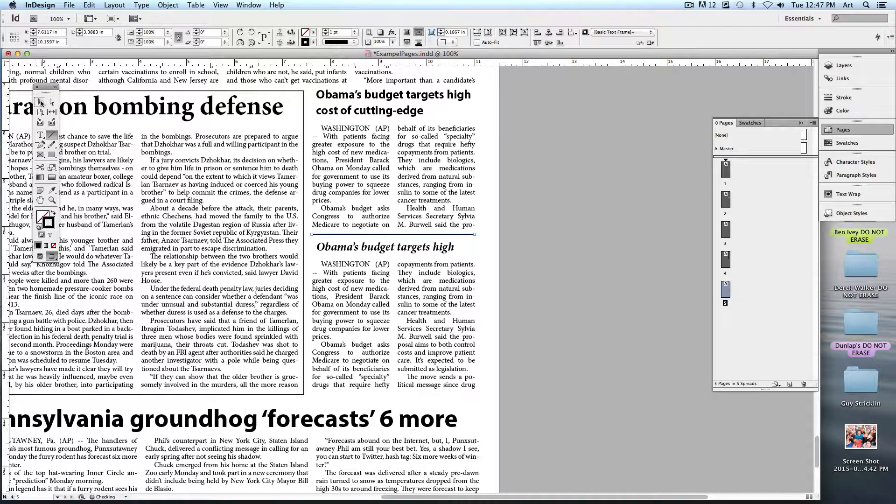
Move the lower italic Obama headline frame down so it starts at the new rule, and clear the selection.
drag(368, 275, 355, 261)
click(356, 256)
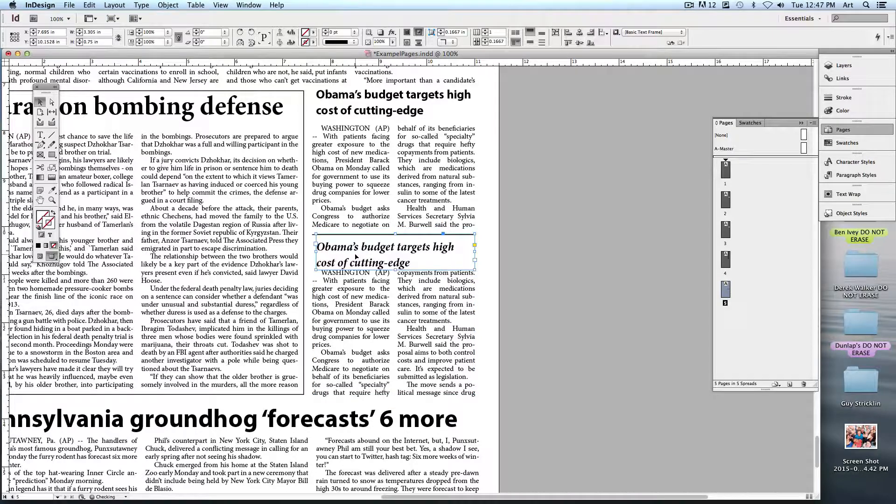
click(528, 315)
Examine the whole of page 5 with and without guides, and review the example pages in order from page 1.
key(w)
key(super+0)
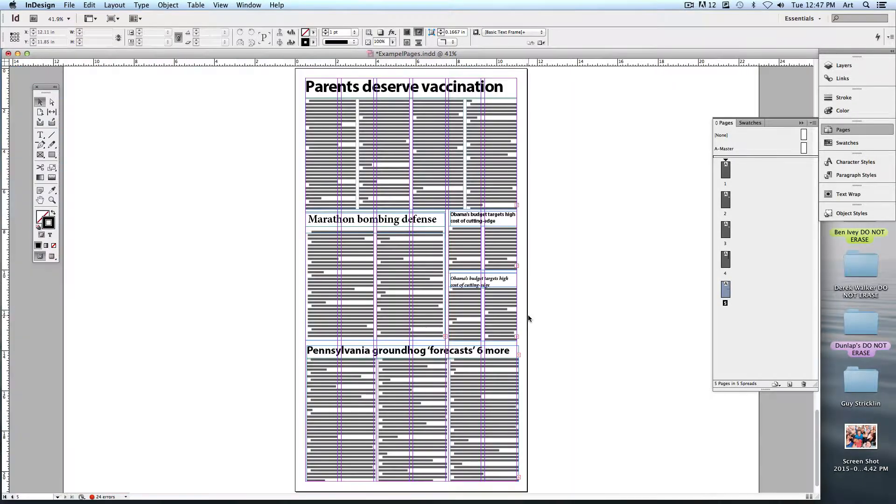
key(w)
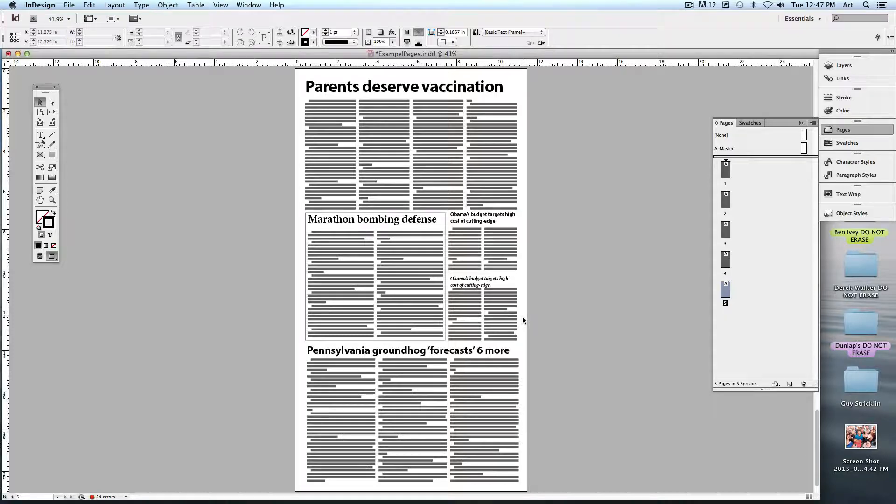
key(shift+super+Page_Up)
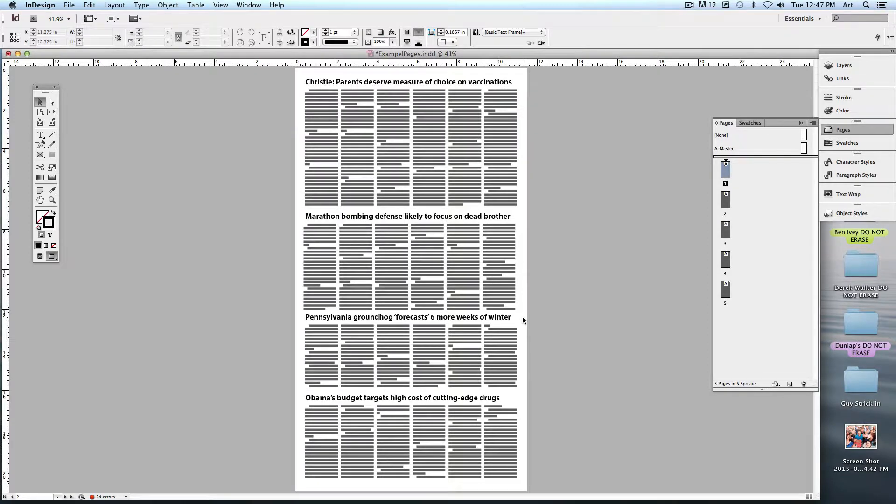
key(shift+Page_Down)
key(shift+Page_Down)
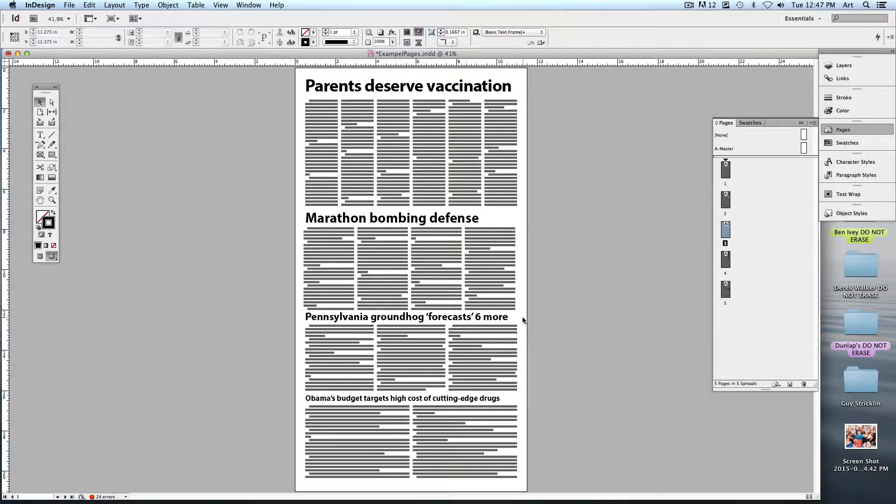
key(shift+Page_Down)
key(shift+Page_Down)
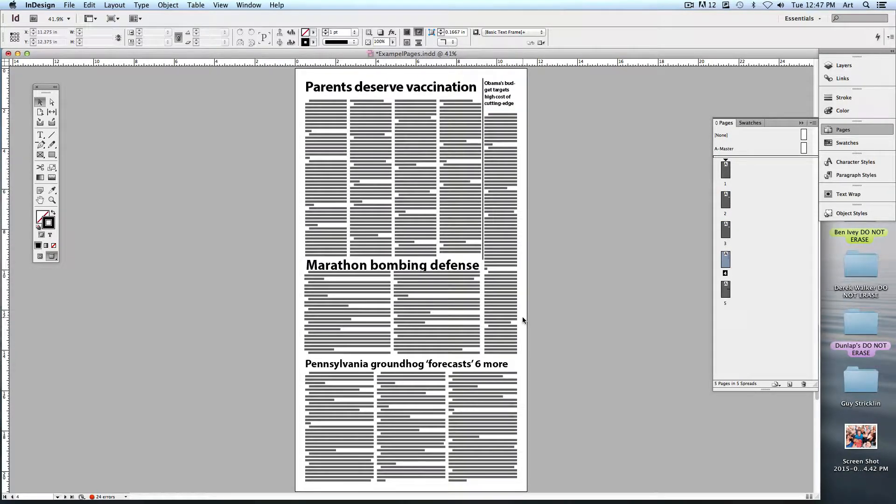